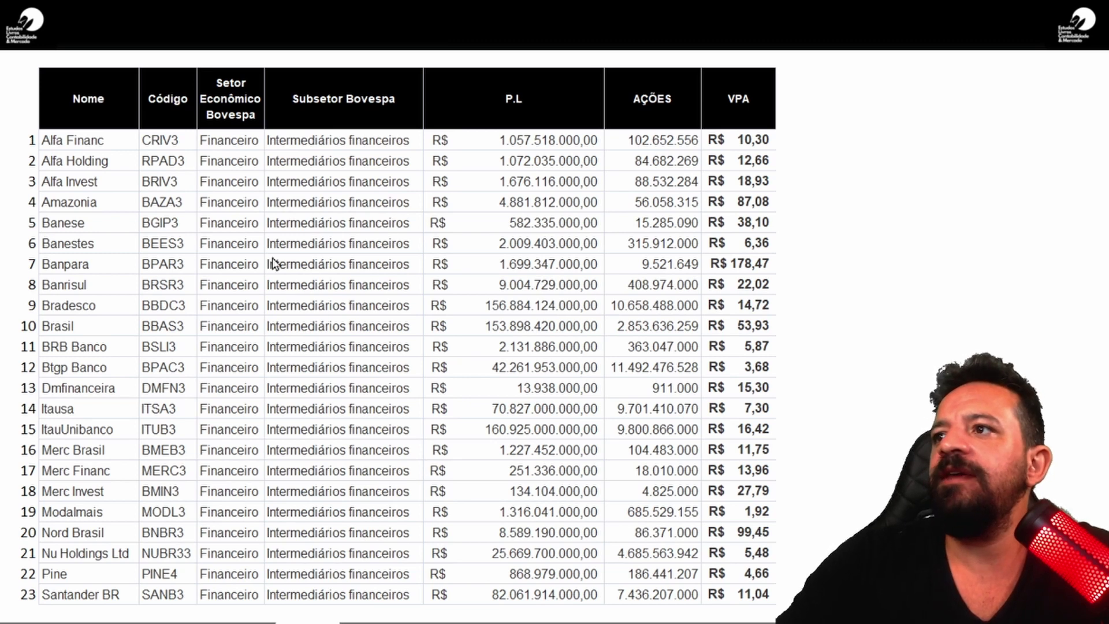
# Mark the sector, subsector, P.L, AÇÕES and VPA headers and the first VPA values with pen ticks and circles, and clear the annotations.
pyautogui.moveTo(211, 122)
pyautogui.mouseDown()
pyautogui.moveTo(227, 143)
pyautogui.moveTo(251, 106)
pyautogui.mouseUp()
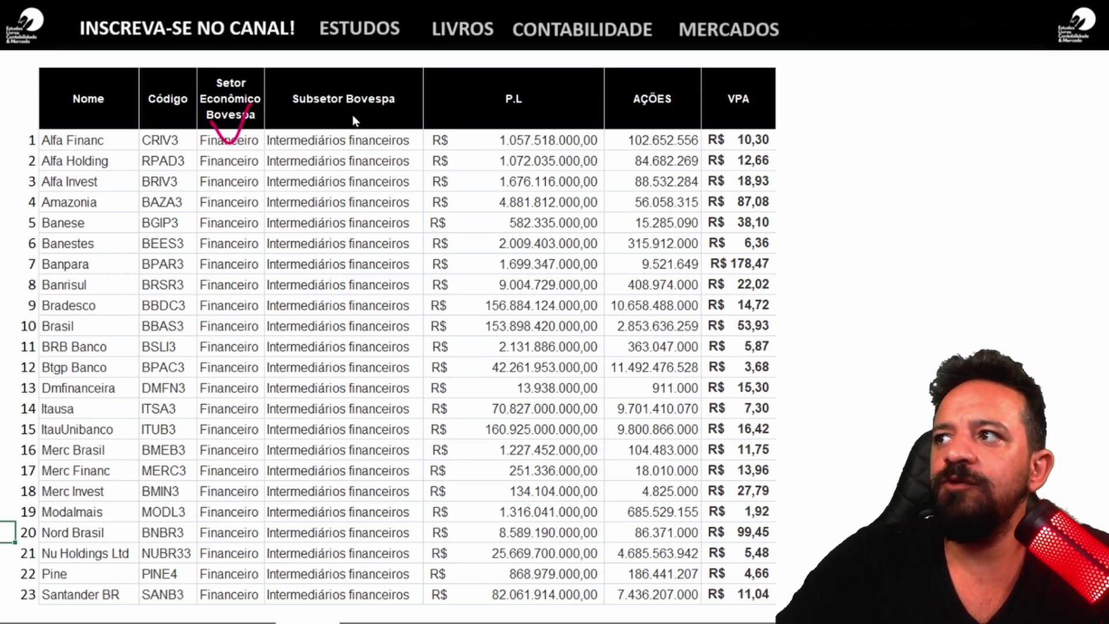
pyautogui.moveTo(305, 129); pyautogui.dragTo(362, 123)
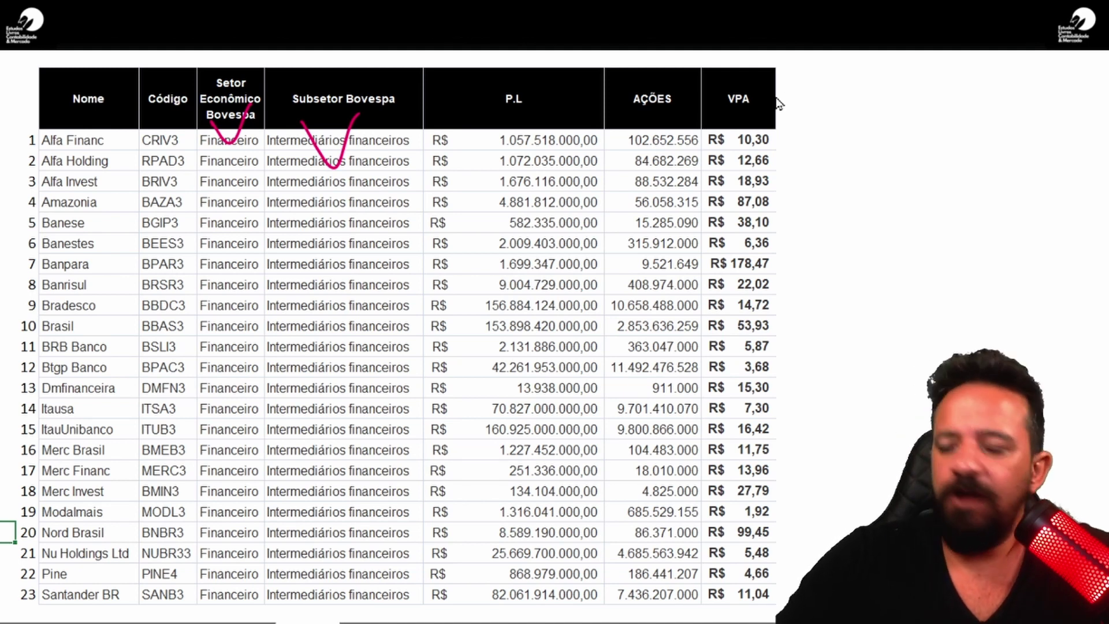
pyautogui.moveTo(510, 80)
pyautogui.mouseDown()
pyautogui.moveTo(554, 122)
pyautogui.moveTo(461, 95)
pyautogui.mouseUp()
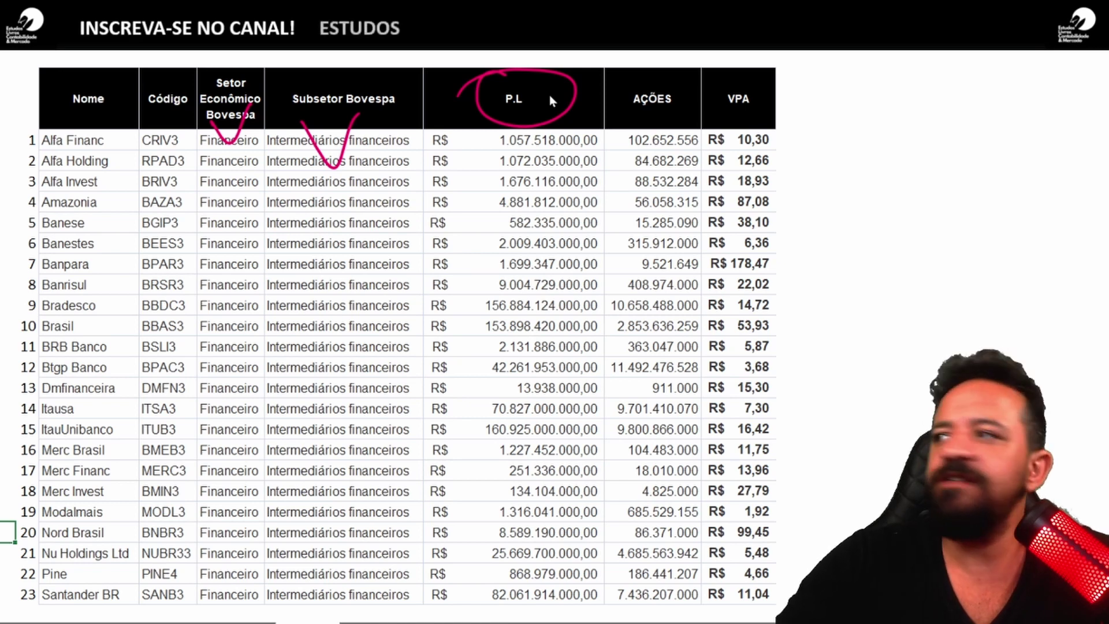
pyautogui.moveTo(645, 75)
pyautogui.mouseDown()
pyautogui.moveTo(707, 106)
pyautogui.moveTo(615, 92)
pyautogui.mouseUp()
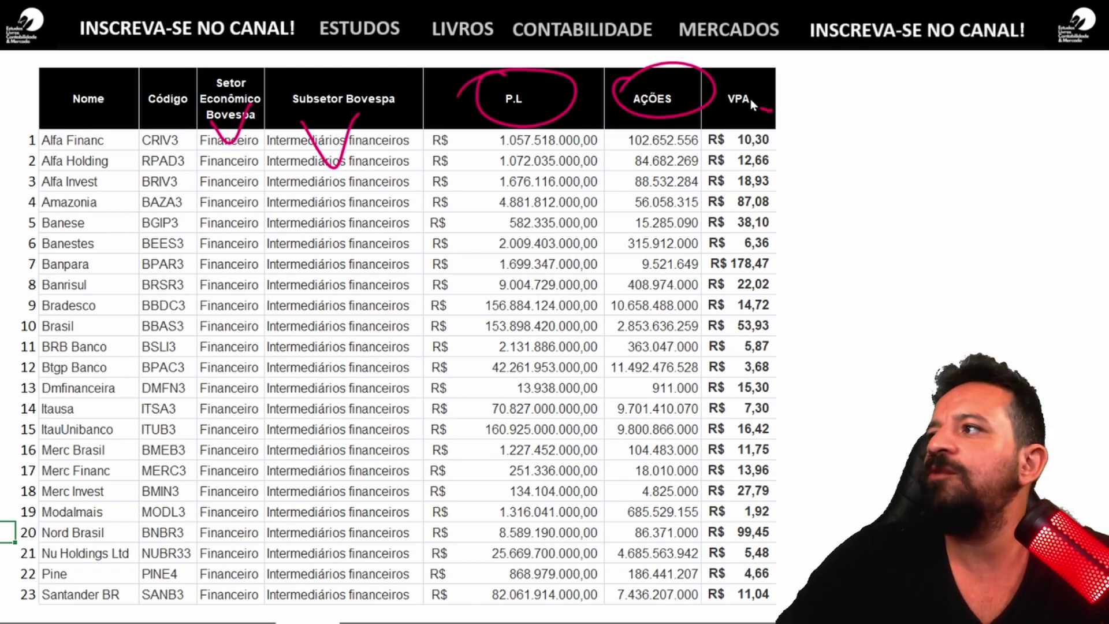
pyautogui.moveTo(813, 92)
pyautogui.mouseDown()
pyautogui.moveTo(780, 115)
pyautogui.moveTo(824, 104)
pyautogui.mouseUp()
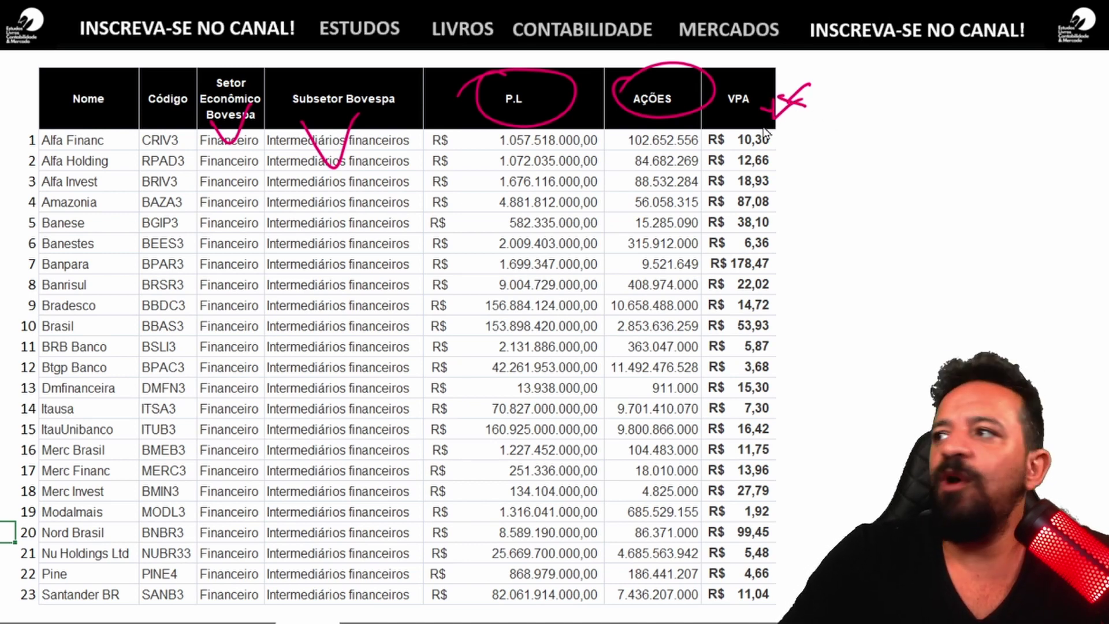
pyautogui.moveTo(778, 134)
pyautogui.mouseDown()
pyautogui.moveTo(783, 145)
pyautogui.moveTo(801, 127)
pyautogui.moveTo(802, 171)
pyautogui.mouseUp()
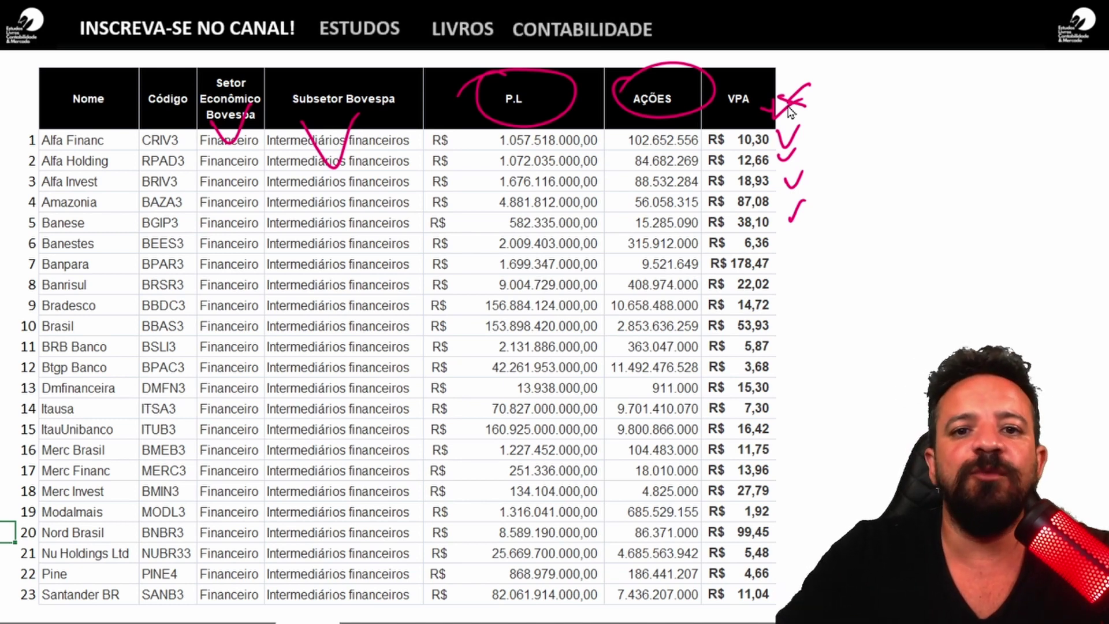
pyautogui.press('Escape')
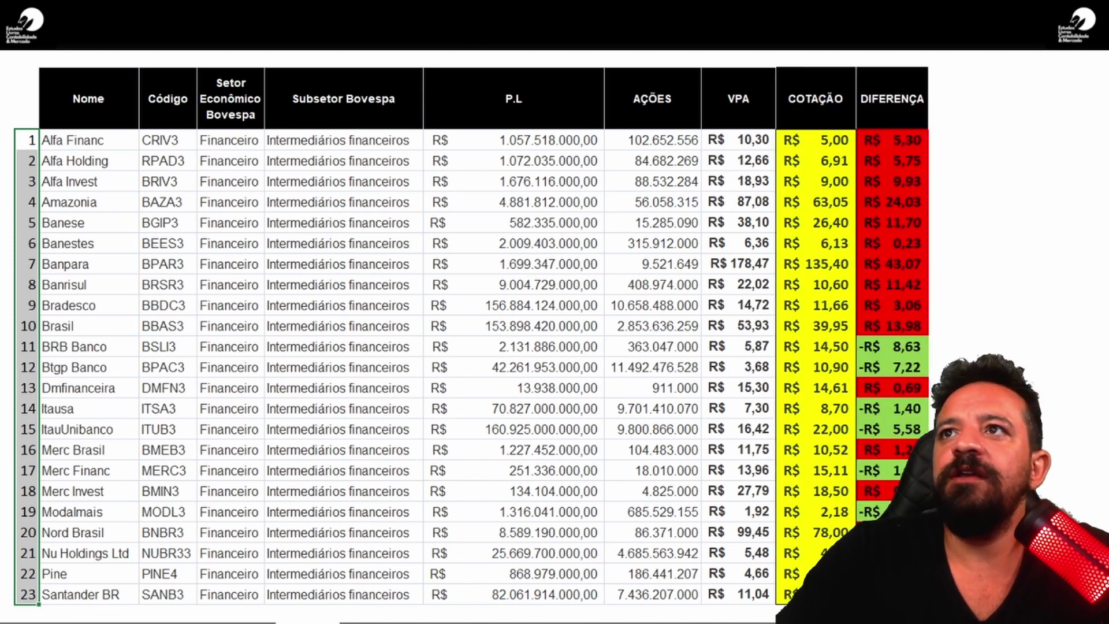
# Examine Alfa Financ's P.L, share count, VPA, quotation and difference cells one after another.
pyautogui.click(823, 285)
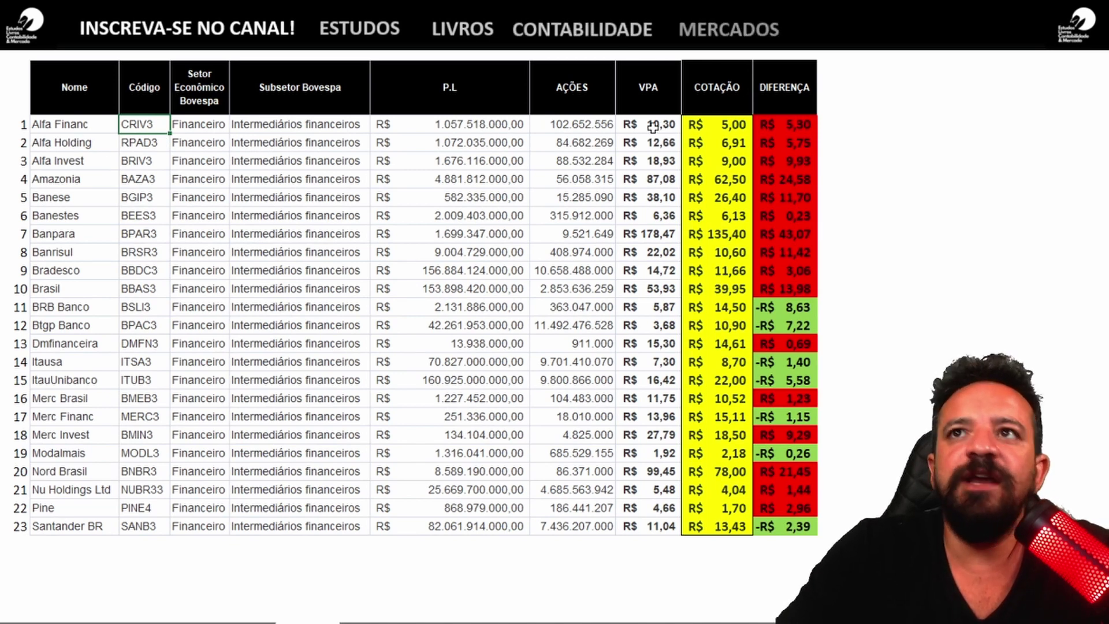
pyautogui.click(474, 125)
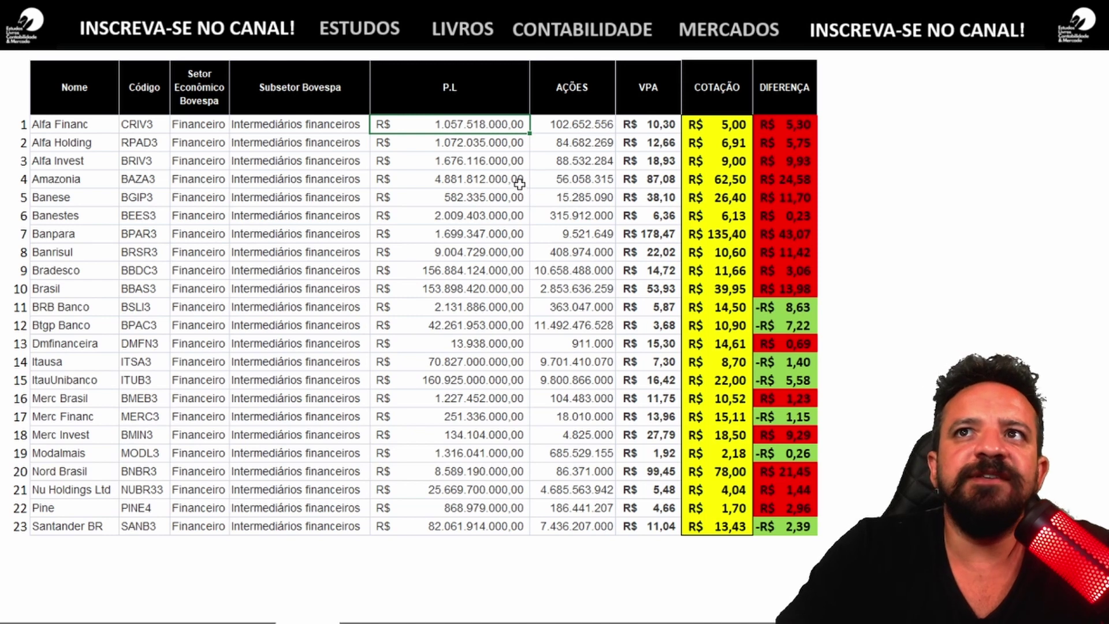
pyautogui.click(580, 131)
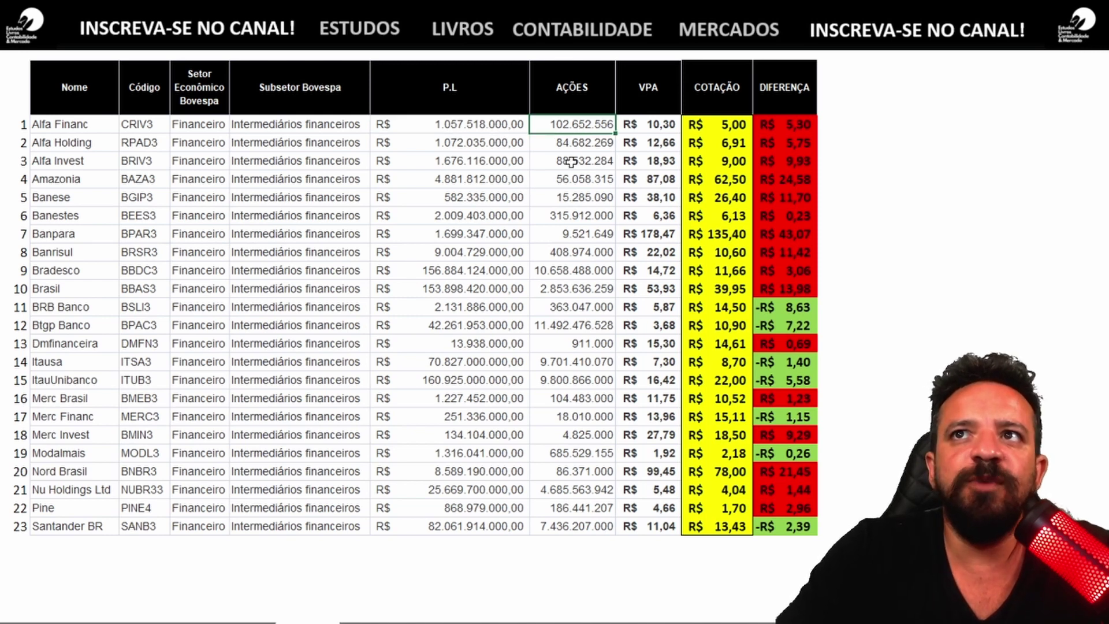
pyautogui.click(647, 131)
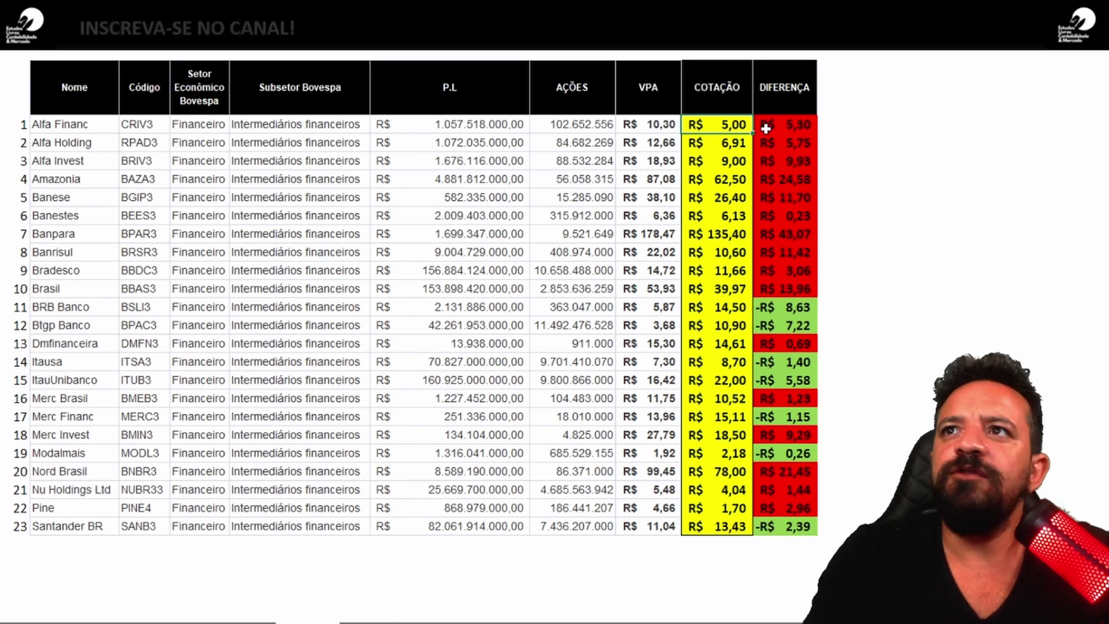
pyautogui.click(805, 124)
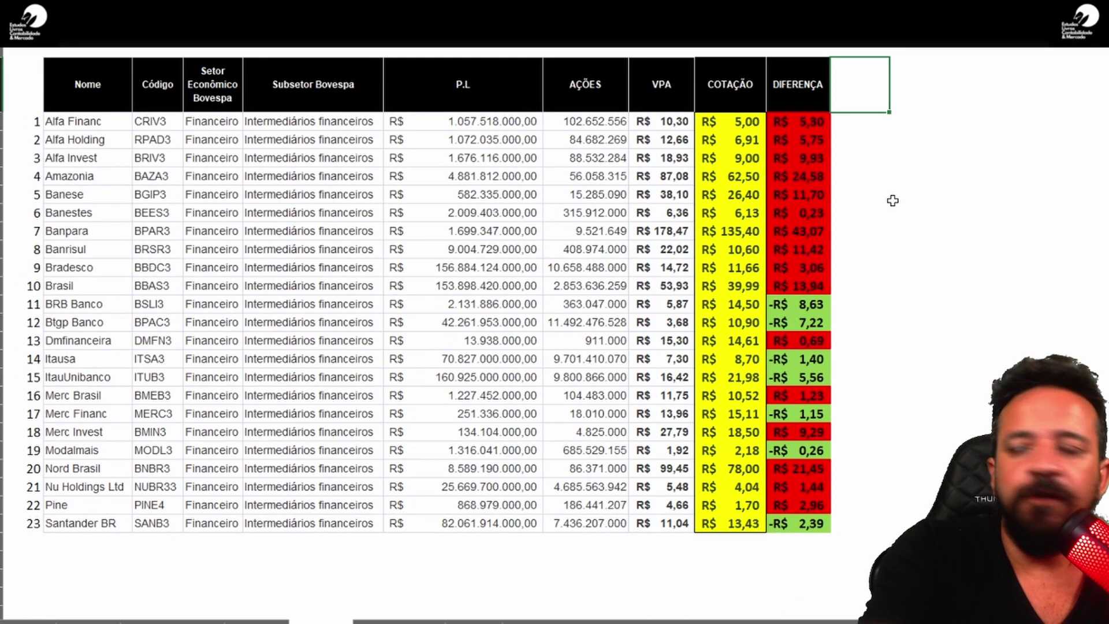
# Add a column headed % beside DIFERENÇA, calculating =K3/J3 for Alfa Financ and filled down through Santander BR.
pyautogui.write('%')
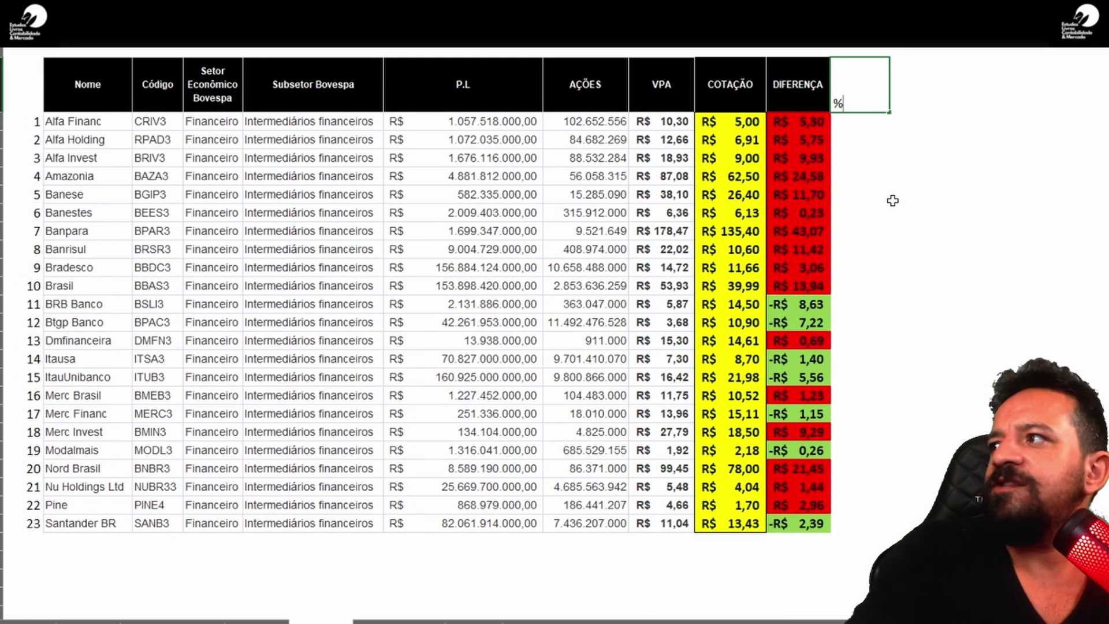
pyautogui.press('Return')
pyautogui.write('=')
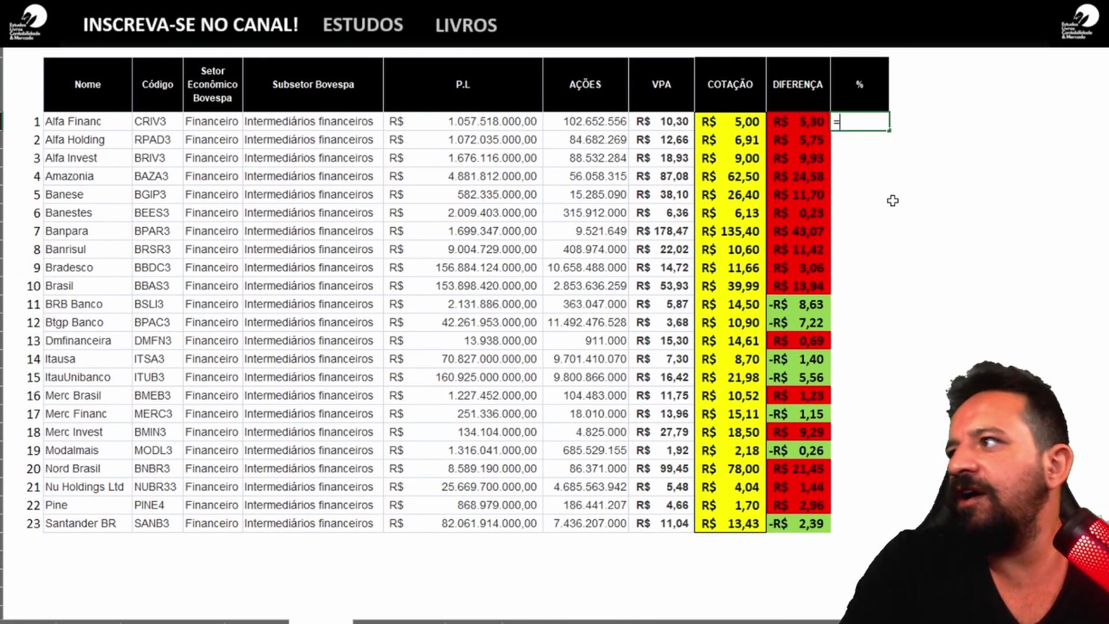
pyautogui.press('Left')
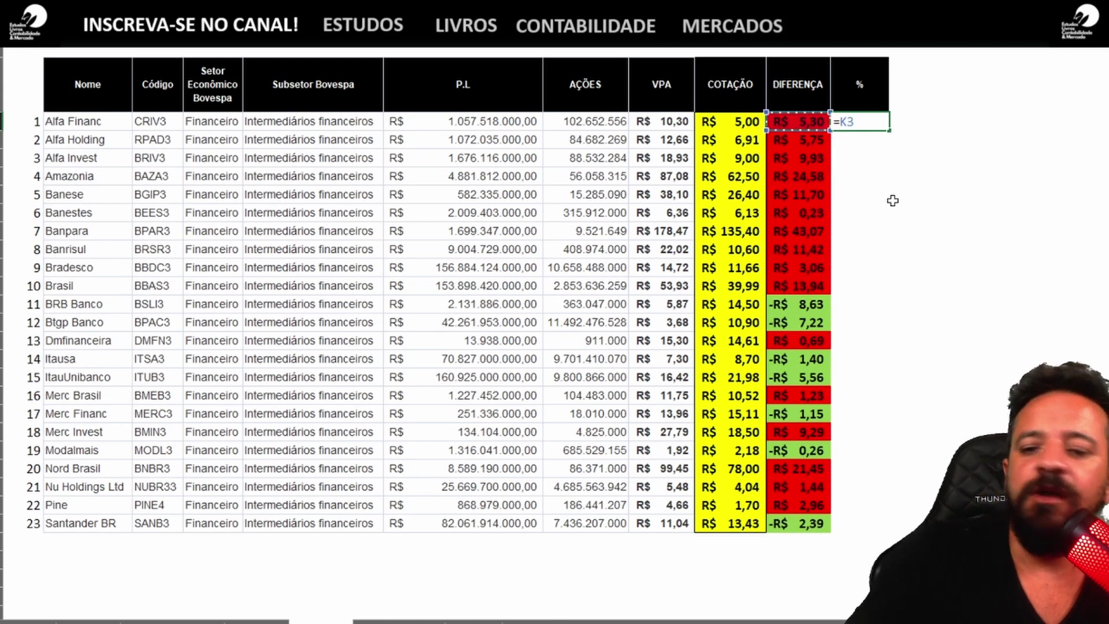
pyautogui.press('Return')
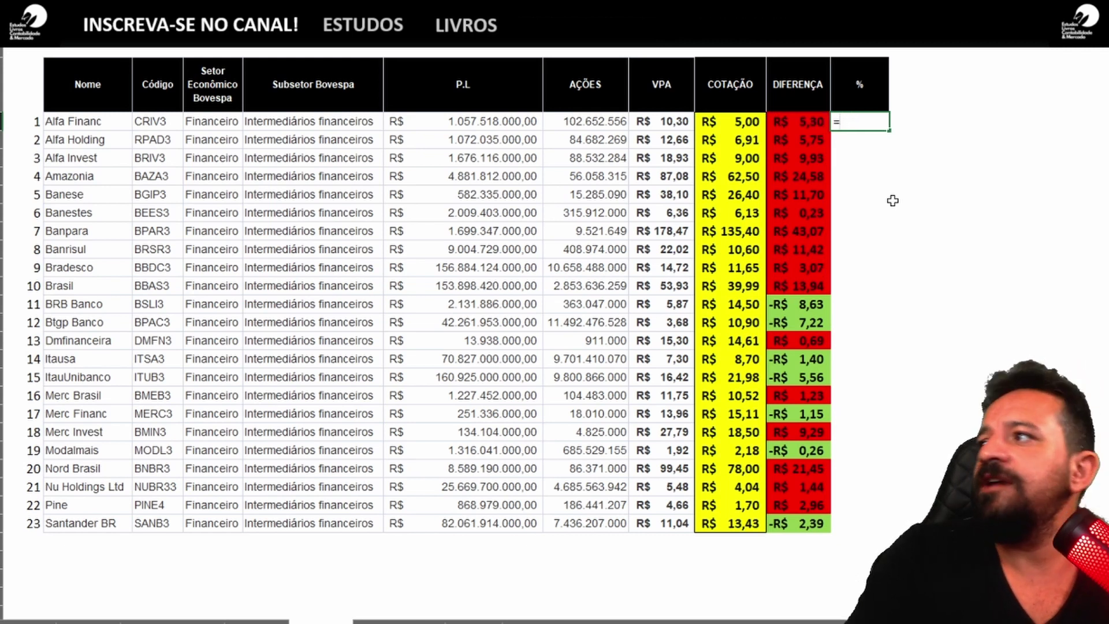
pyautogui.press('Left')
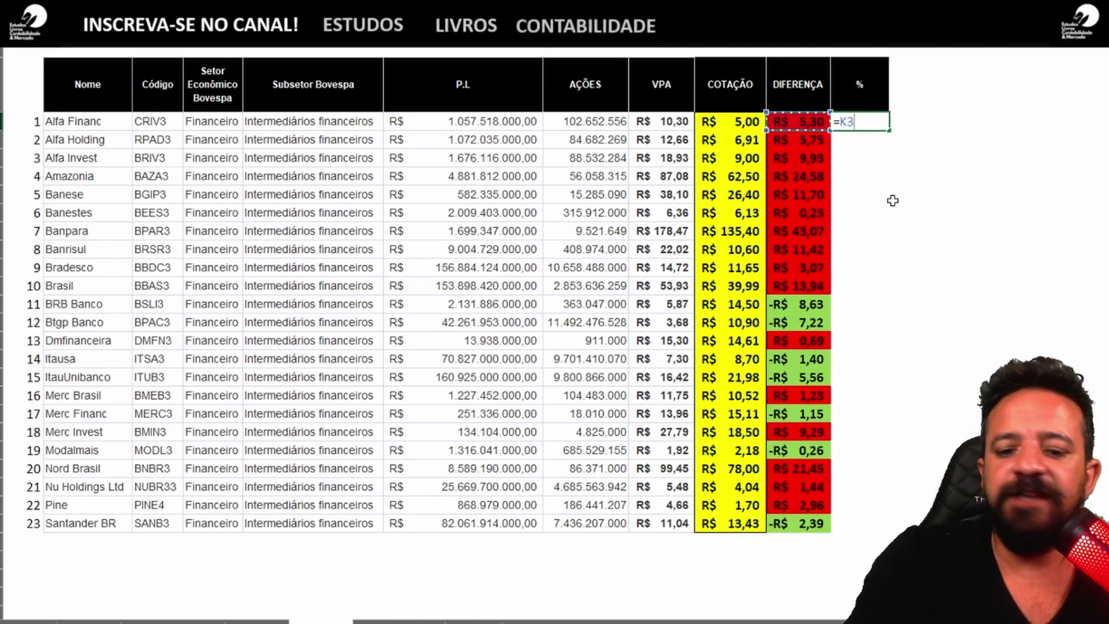
pyautogui.write('/')
pyautogui.press('Left')
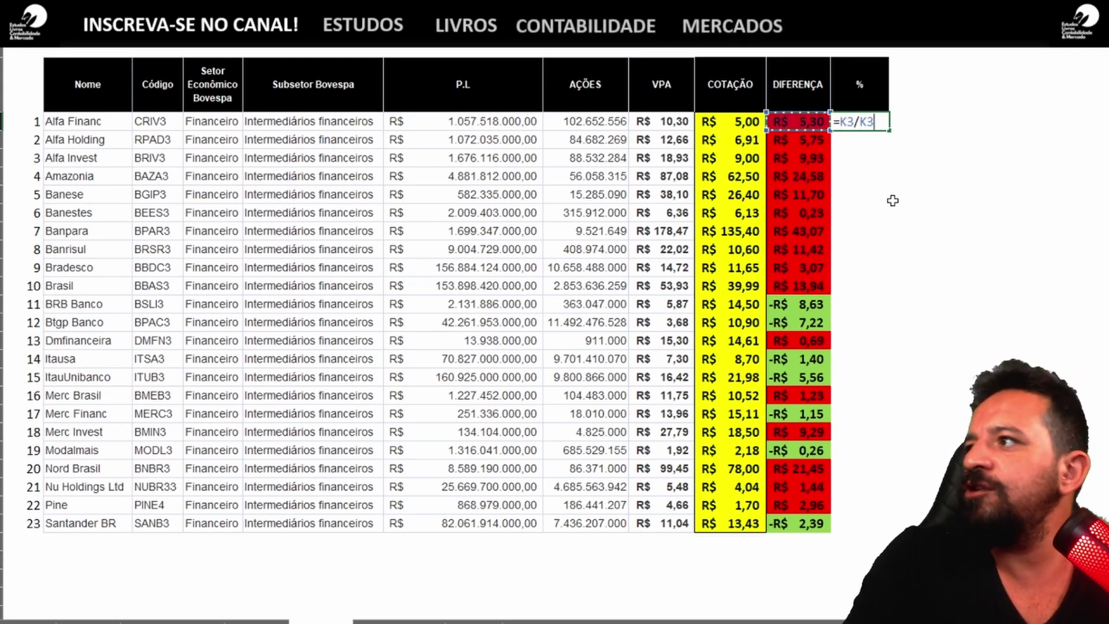
pyautogui.press('Left')
pyautogui.hotkey('ctrl', 'Return')
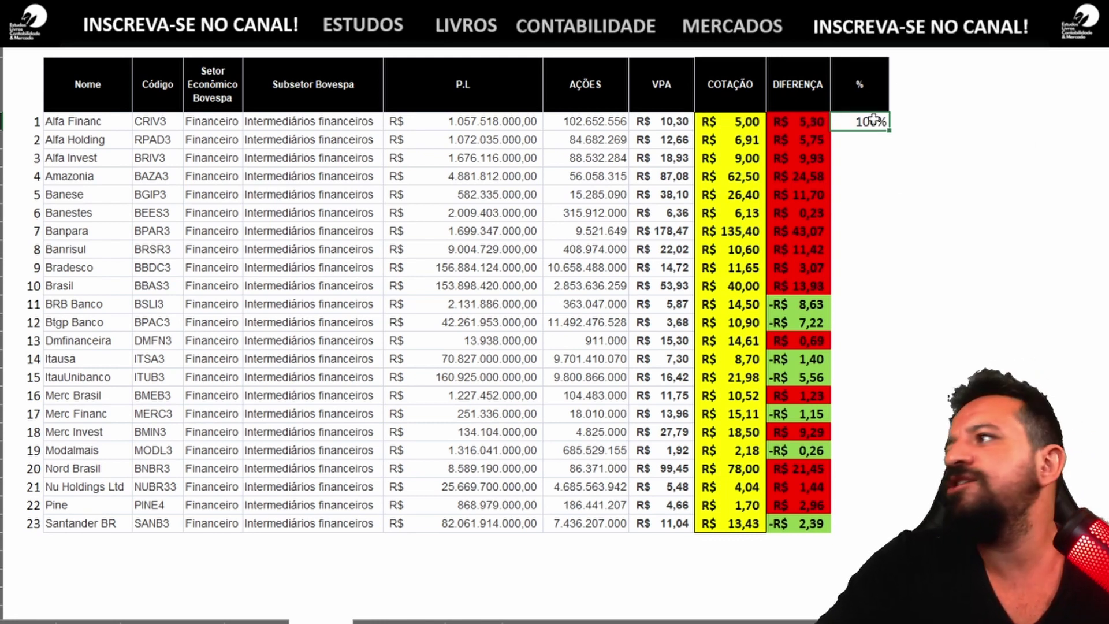
pyautogui.doubleClick(889, 131)
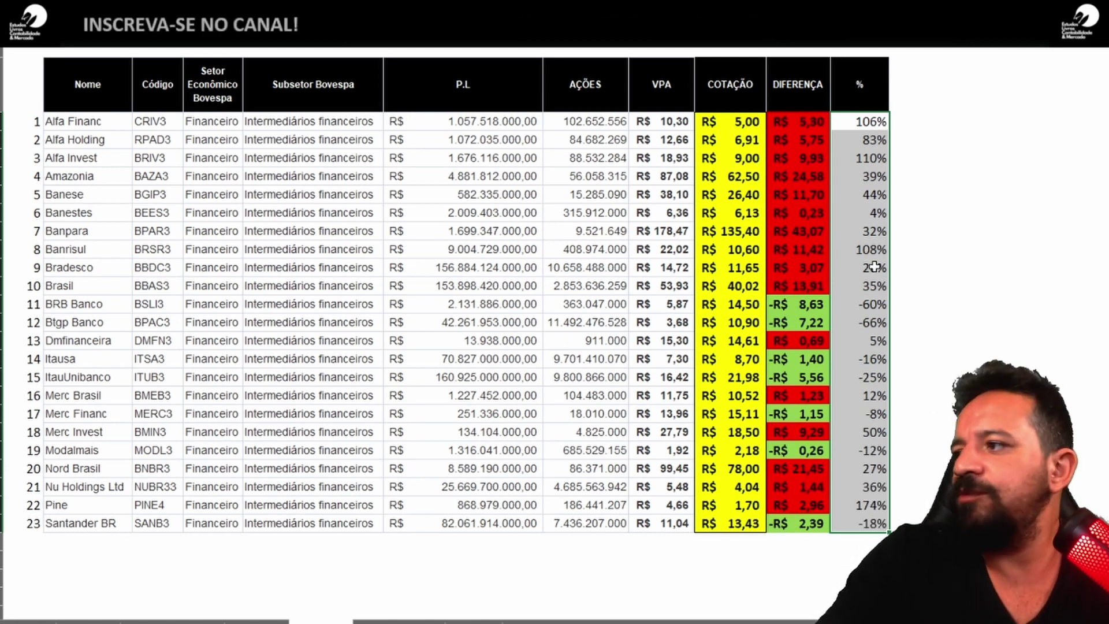
pyautogui.click(915, 395)
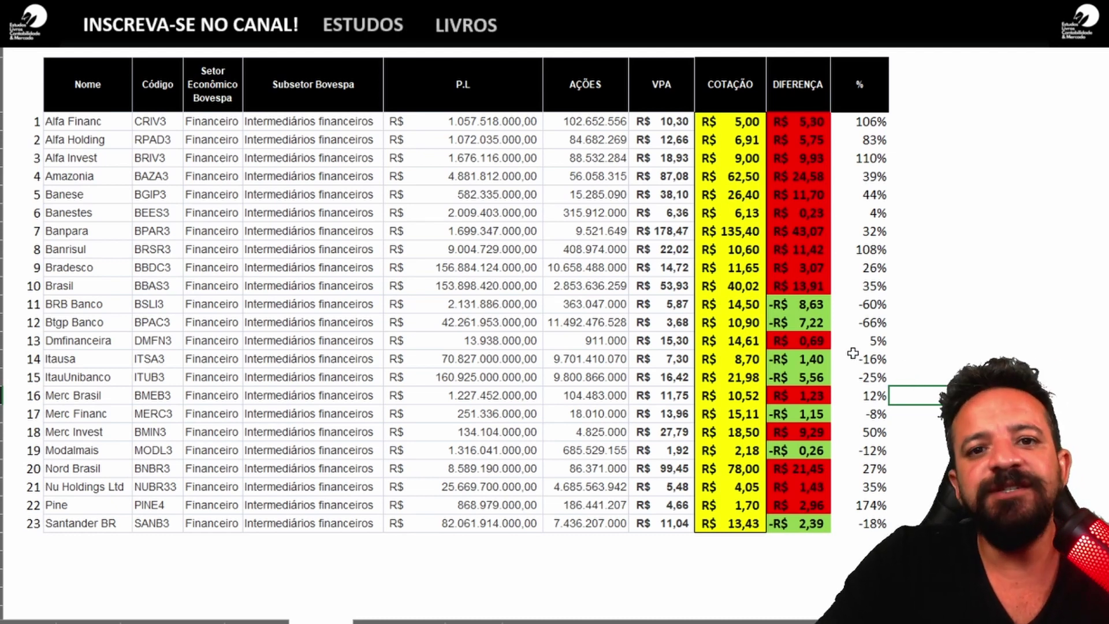
# Fill the Alfa Financ and Alfa Invest table rows with yellow across all columns.
pyautogui.click(852, 124)
pyautogui.hotkey('shift', 'space')
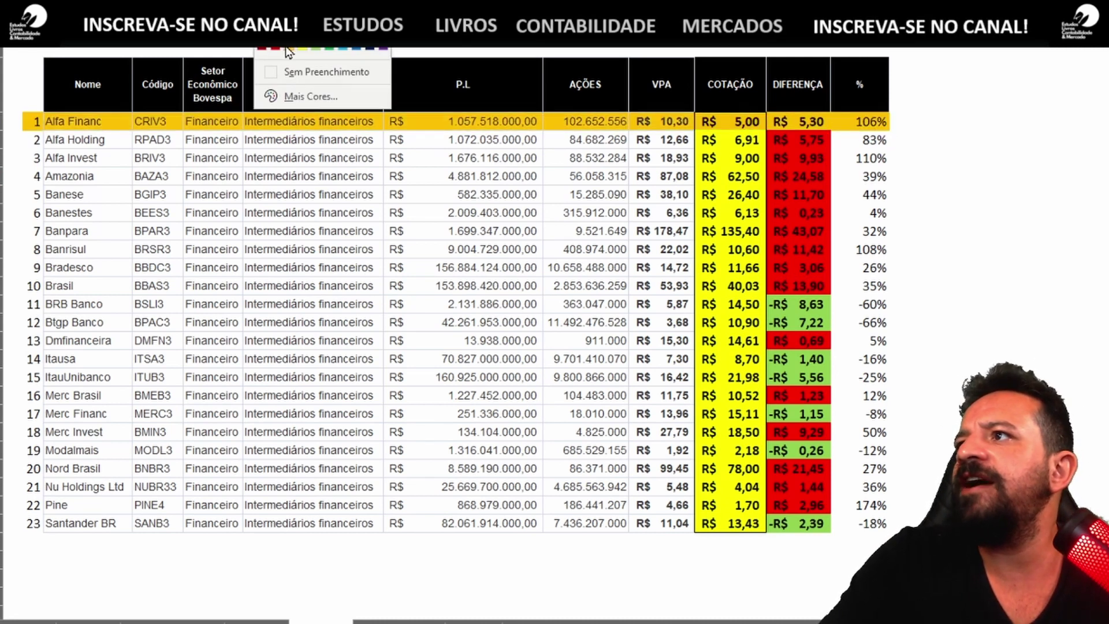
pyautogui.click(319, 55)
pyautogui.click(871, 158)
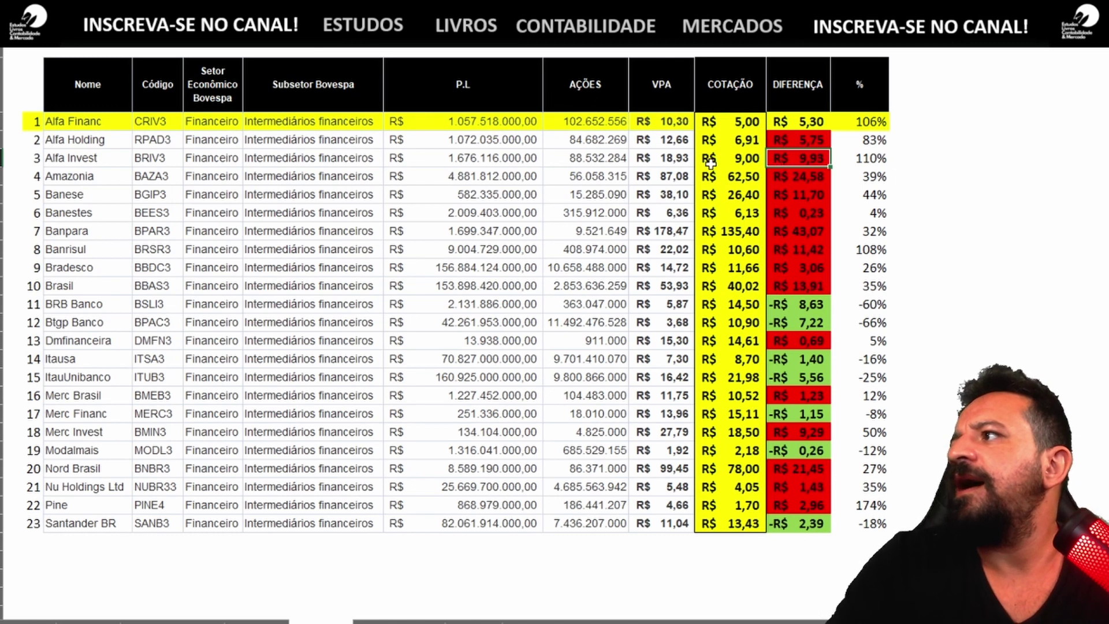
pyautogui.hotkey('shift', 'space')
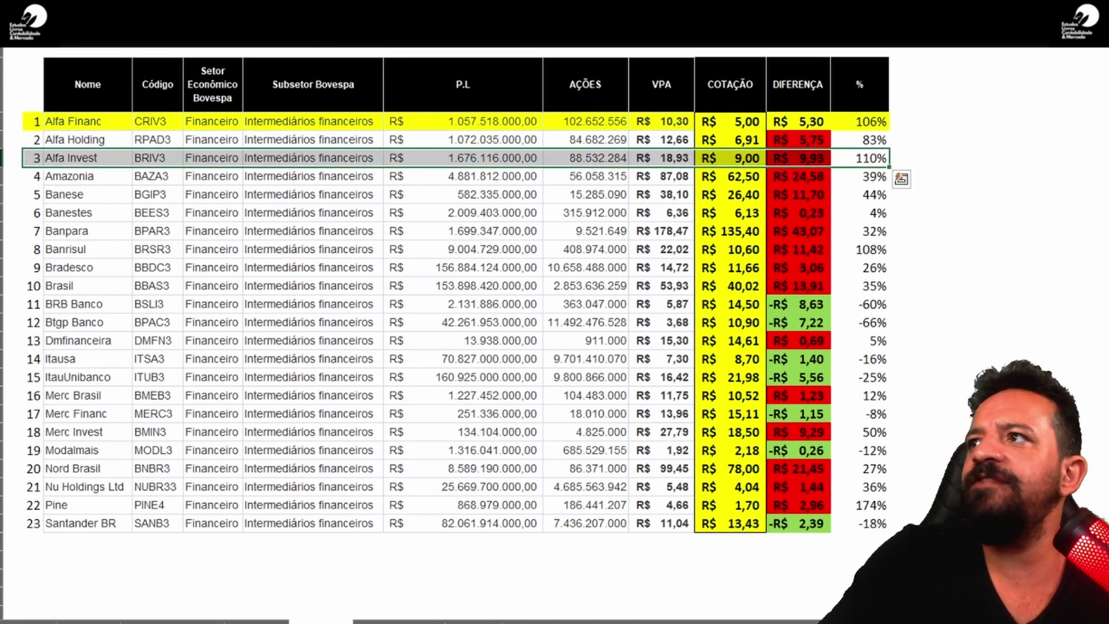
pyautogui.press('F4')
# Apply the same yellow fill to the Banrisul and Pine table rows.
pyautogui.click(834, 254)
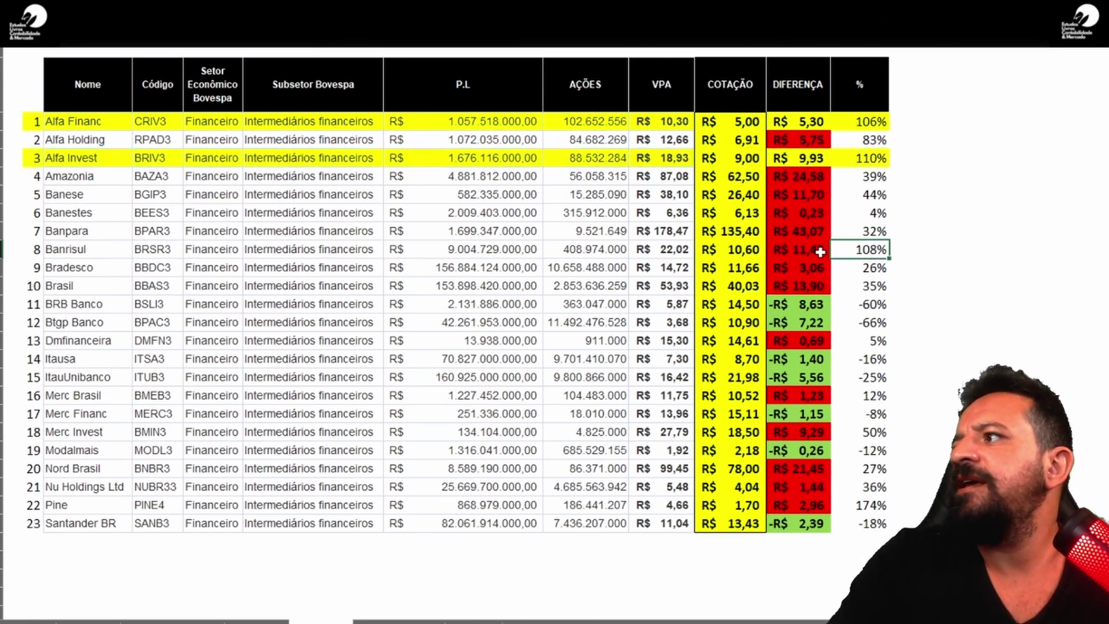
pyautogui.hotkey('shift', 'space')
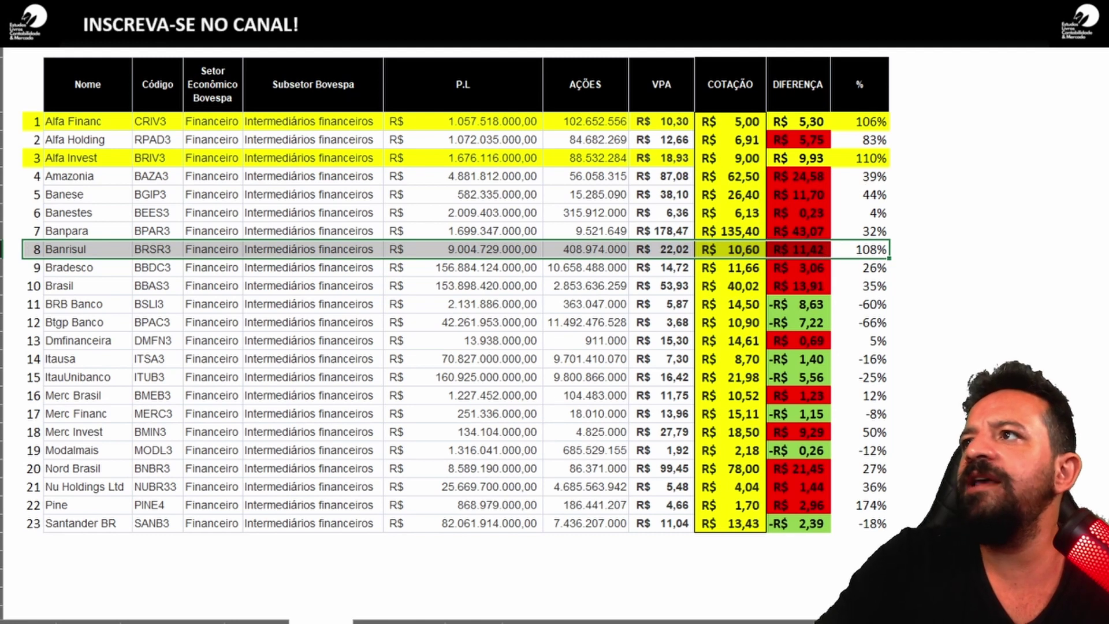
pyautogui.press('F4')
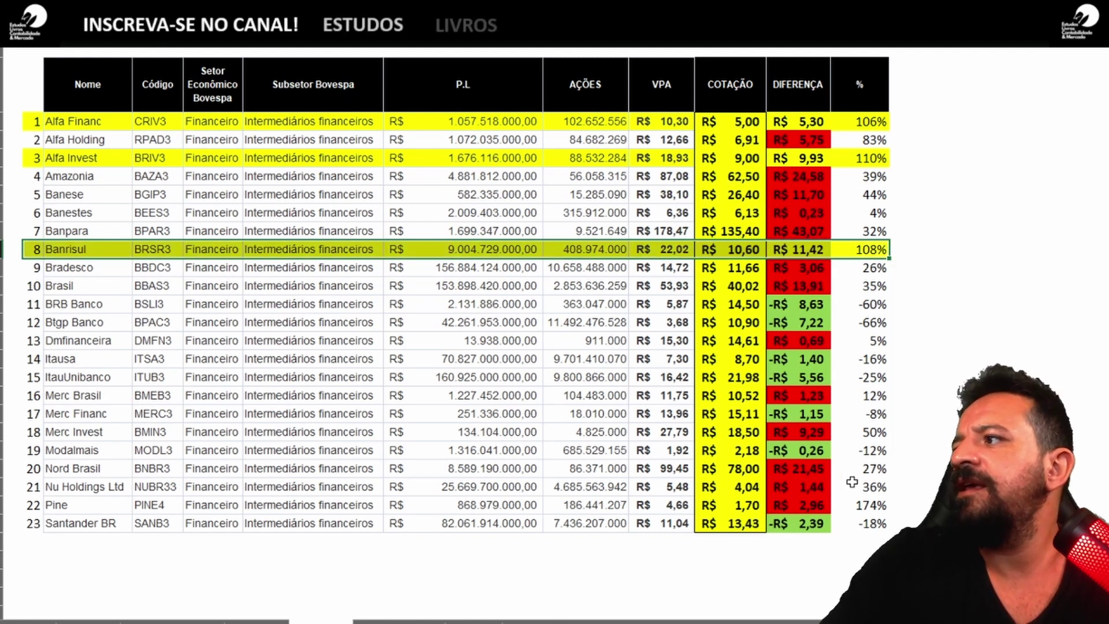
pyautogui.click(849, 504)
pyautogui.hotkey('shift', 'space')
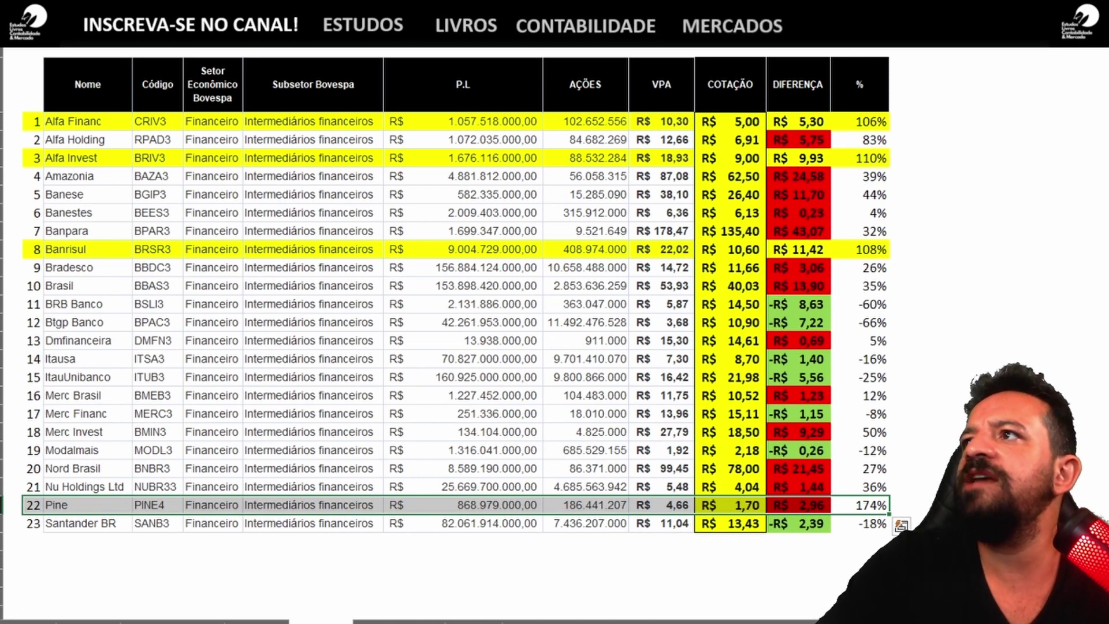
pyautogui.press('F4')
# Add filters to the bank table and sort it by the % column from largest to smallest.
pyautogui.hotkey('ctrl', 'a')
pyautogui.hotkey('ctrl', 'shift', 'l')
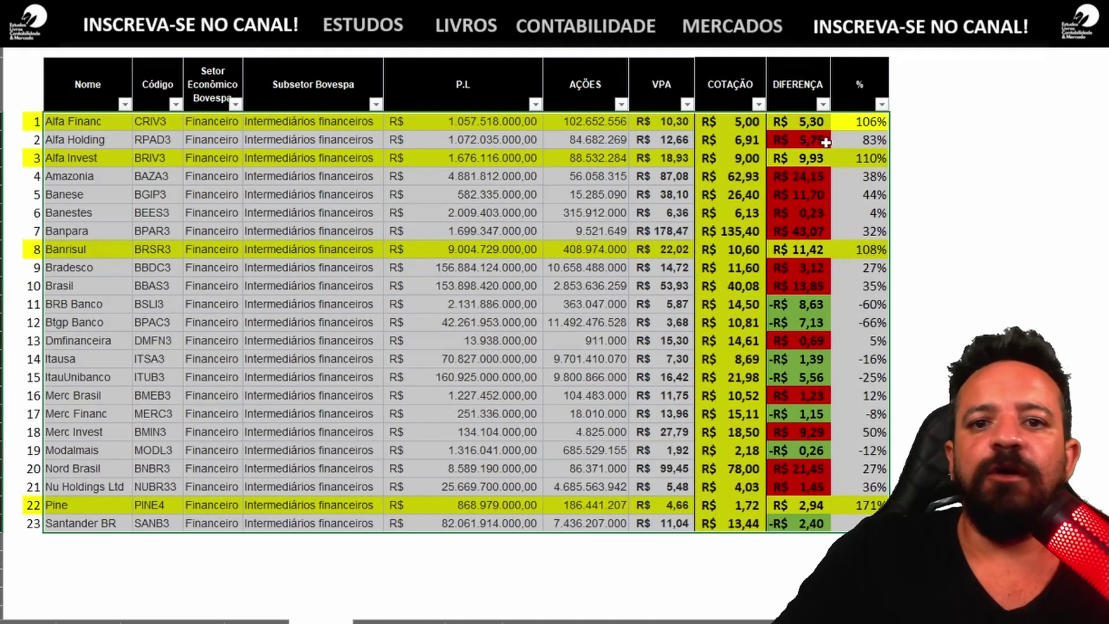
pyautogui.click(881, 104)
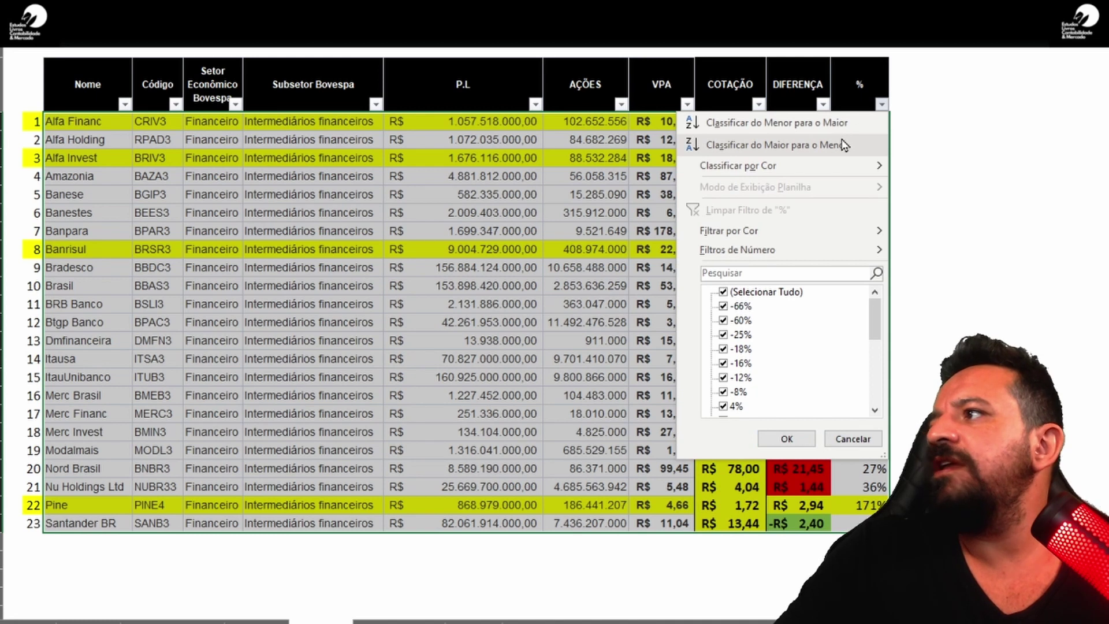
pyautogui.click(843, 145)
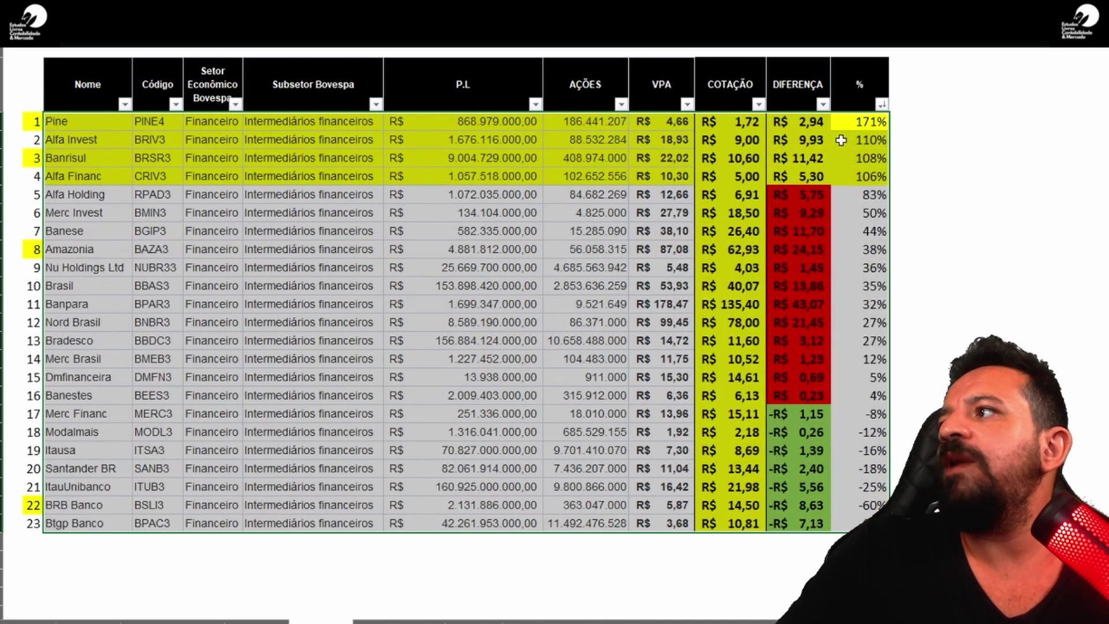
pyautogui.click(873, 144)
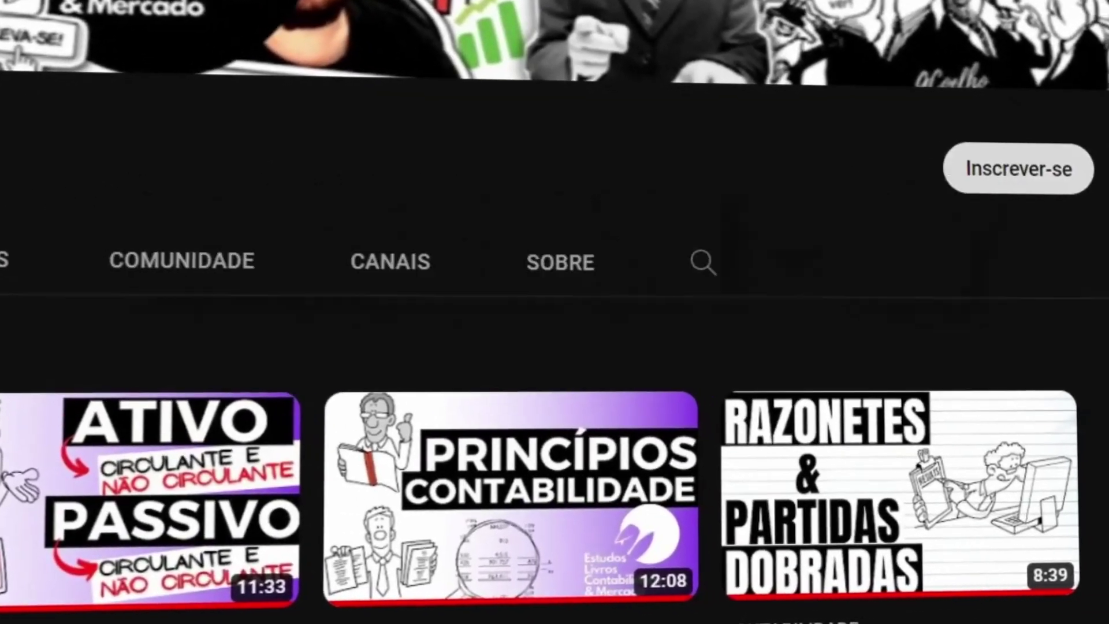
# Switch to YouTube and subscribe to the accounting channel with notifications turned on.
pyautogui.click(1074, 241)
pyautogui.click(1074, 173)
pyautogui.click(959, 247)
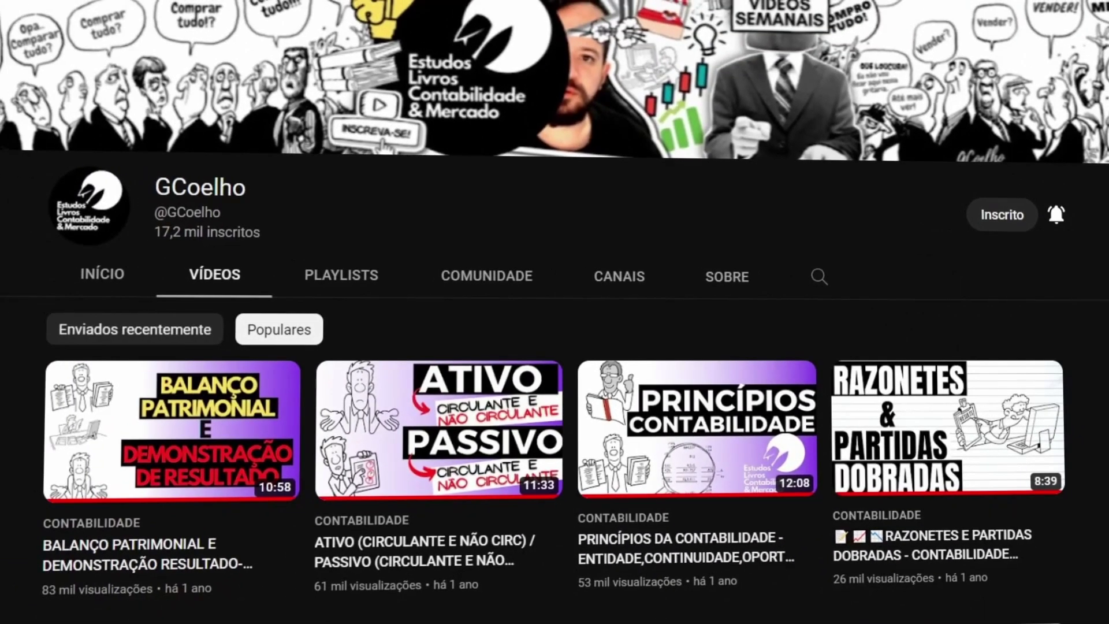